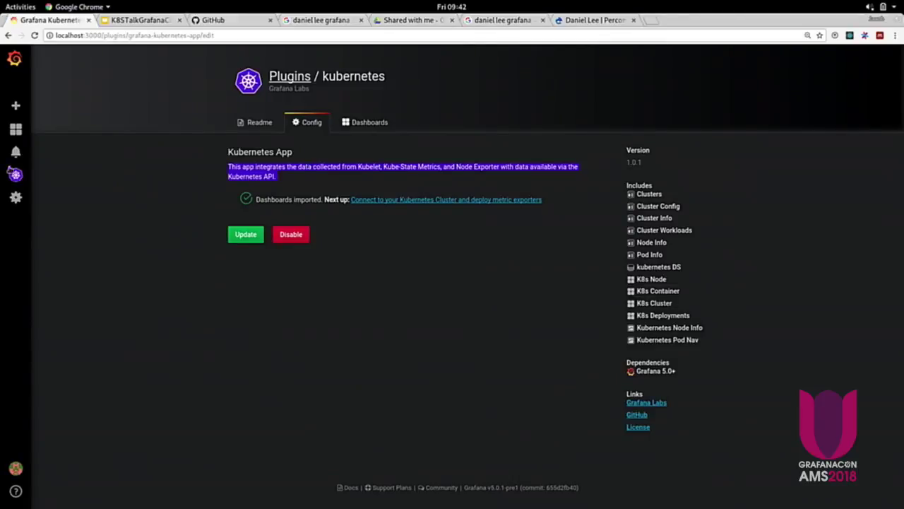
Open the Kubernetes clusters list and review test-cluster's info overview
{"action": "mouse_move", "coordinate": [15, 175]}
{"action": "left_click", "coordinate": [53, 194]}
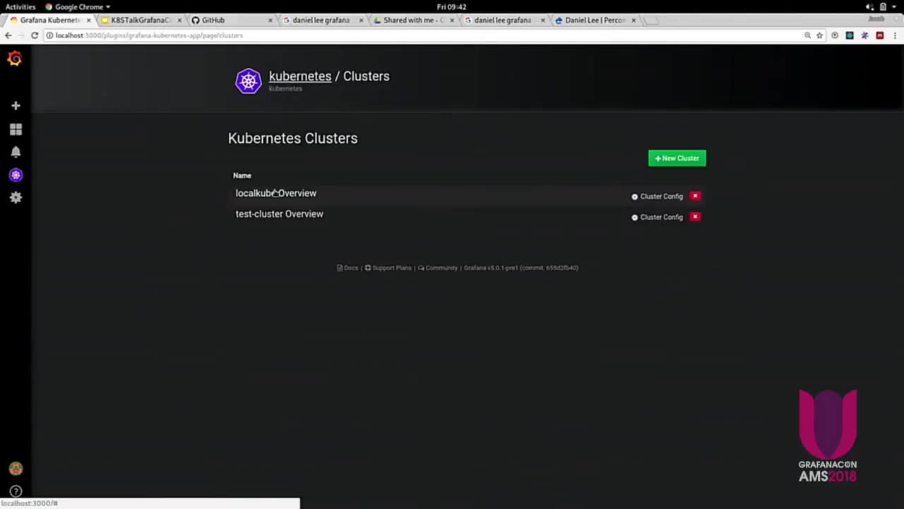
{"action": "left_click", "coordinate": [262, 219]}
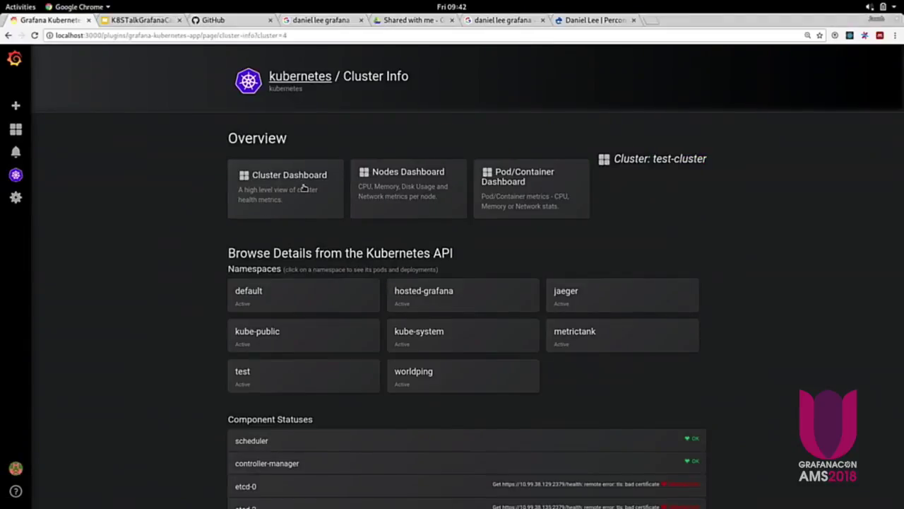
{"action": "scroll", "coordinate": [304, 187], "scroll_direction": "down", "scroll_amount": 3}
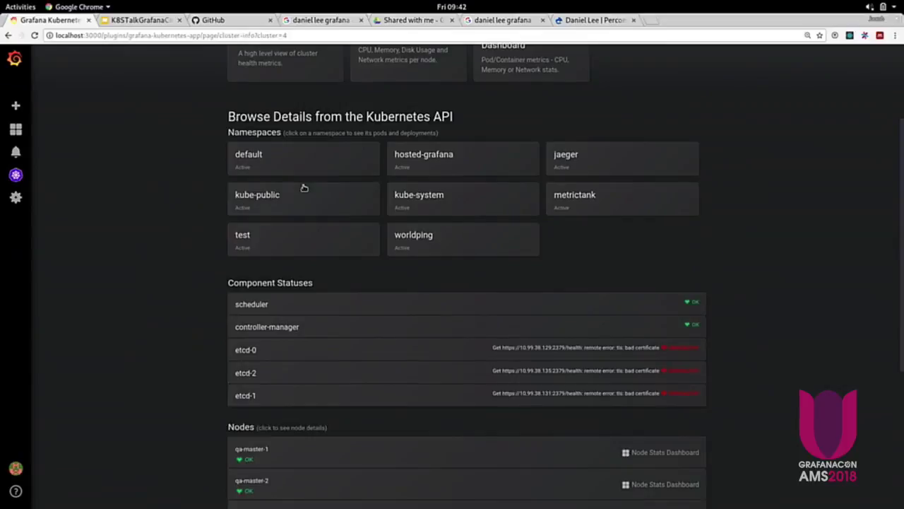
{"action": "scroll", "coordinate": [304, 187], "scroll_direction": "down", "scroll_amount": 5}
{"action": "scroll", "coordinate": [303, 187], "scroll_direction": "up", "scroll_amount": 8}
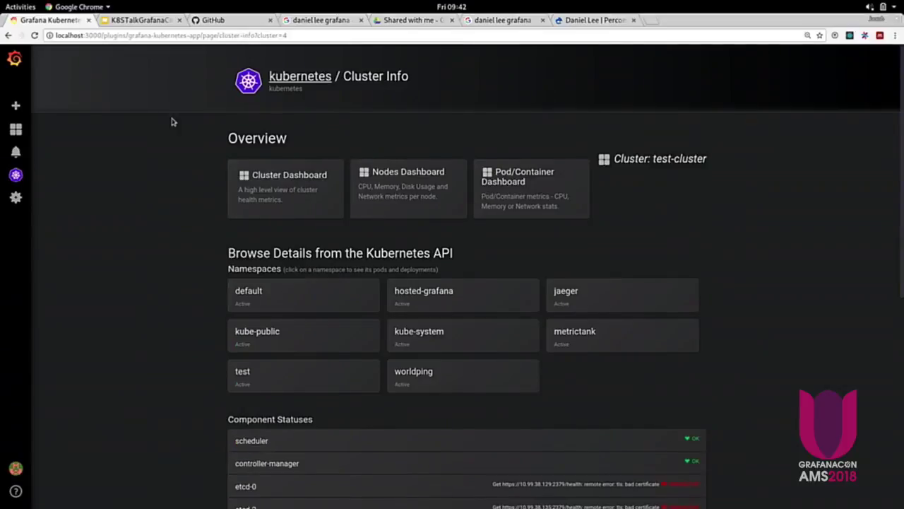
{"action": "left_click", "coordinate": [7, 36]}
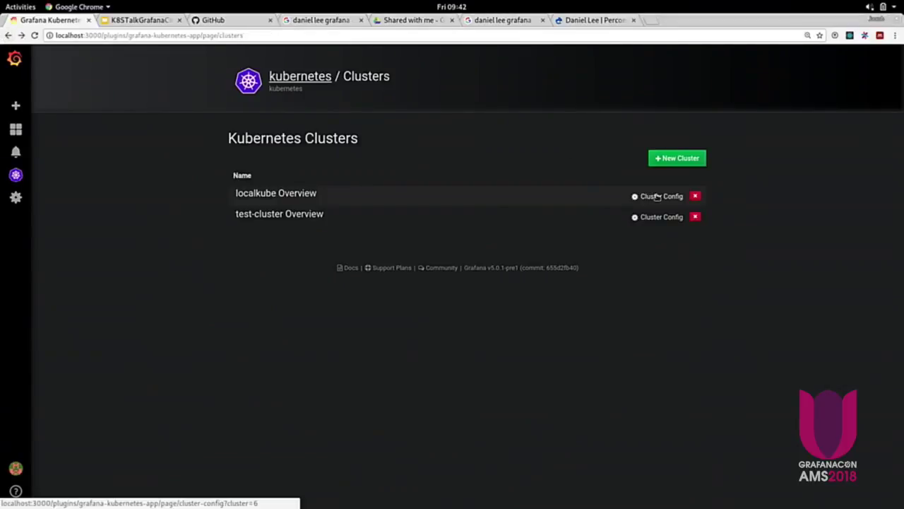
Review test-cluster's Cluster Config connection settings, then return to the clusters list
{"action": "left_click", "coordinate": [644, 219]}
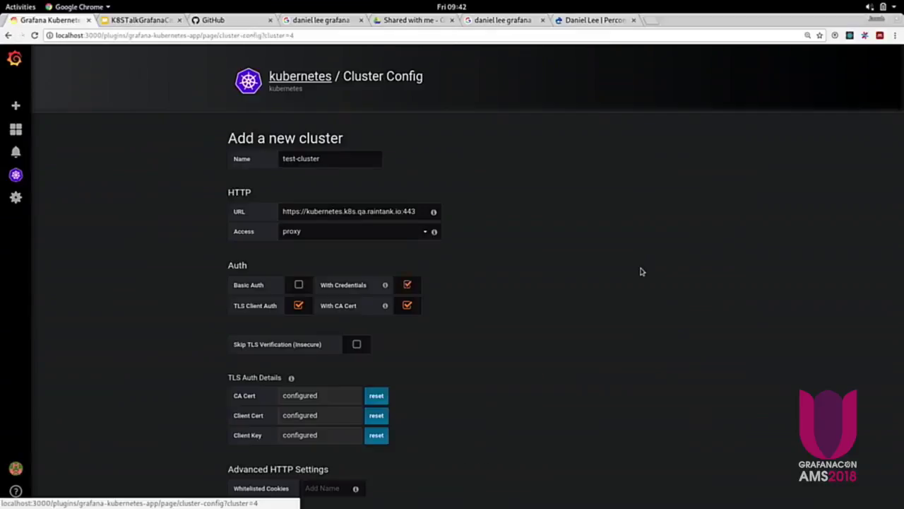
{"action": "scroll", "coordinate": [641, 269], "scroll_direction": "down", "scroll_amount": 5}
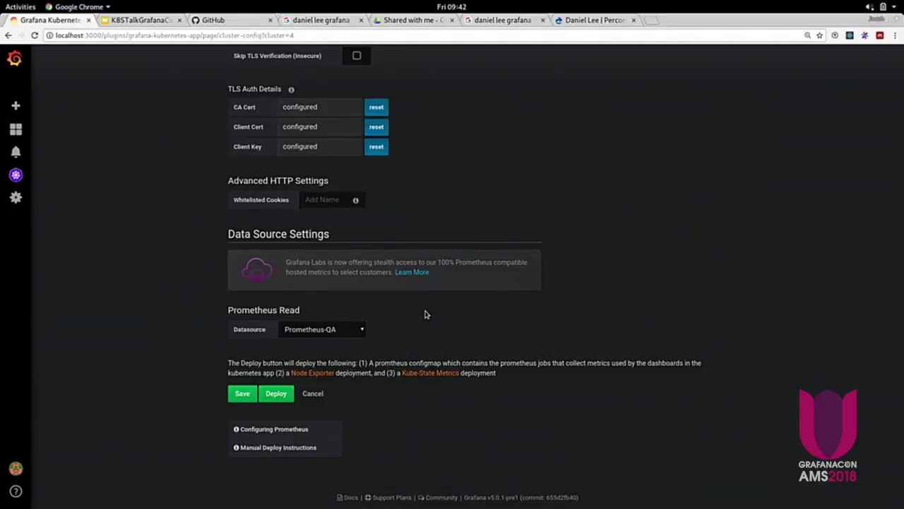
{"action": "scroll", "coordinate": [425, 315], "scroll_direction": "up", "scroll_amount": 5}
{"action": "left_click", "coordinate": [6, 36]}
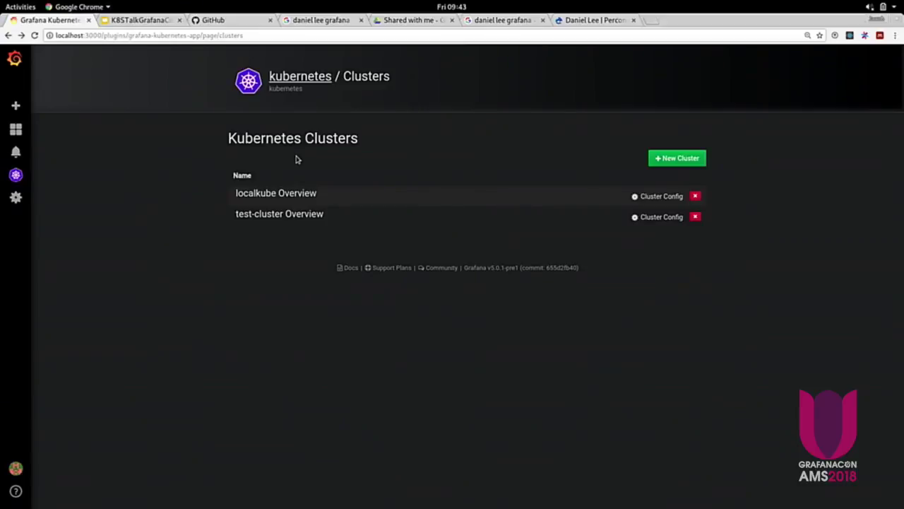
Open test-cluster's cluster health dashboard and scroll through its panels
{"action": "left_click", "coordinate": [258, 215]}
{"action": "left_click", "coordinate": [273, 185]}
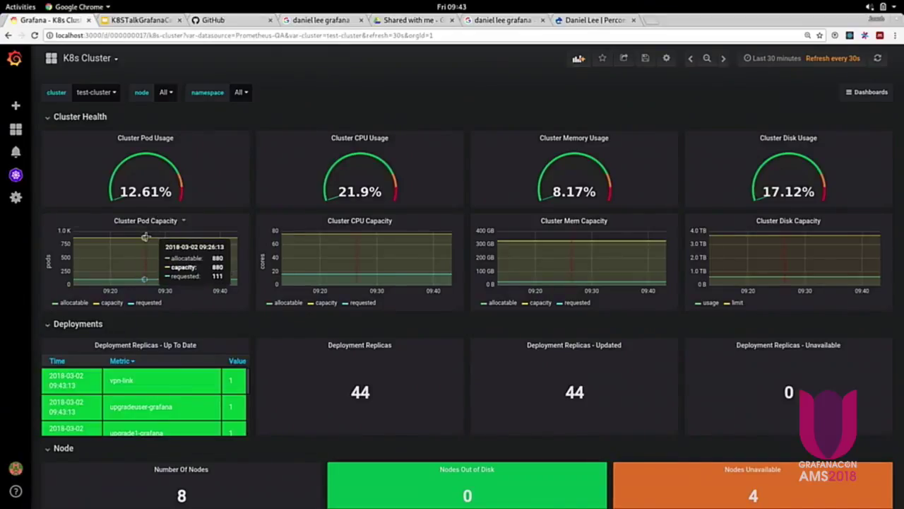
{"action": "scroll", "coordinate": [324, 148], "scroll_direction": "down", "scroll_amount": 5}
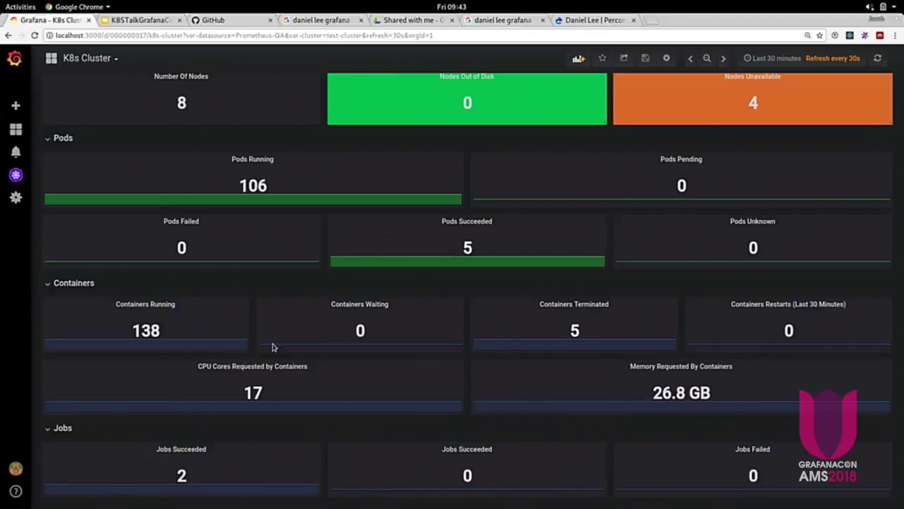
{"action": "scroll", "coordinate": [339, 327], "scroll_direction": "up", "scroll_amount": 1}
{"action": "scroll", "coordinate": [338, 327], "scroll_direction": "up", "scroll_amount": 5}
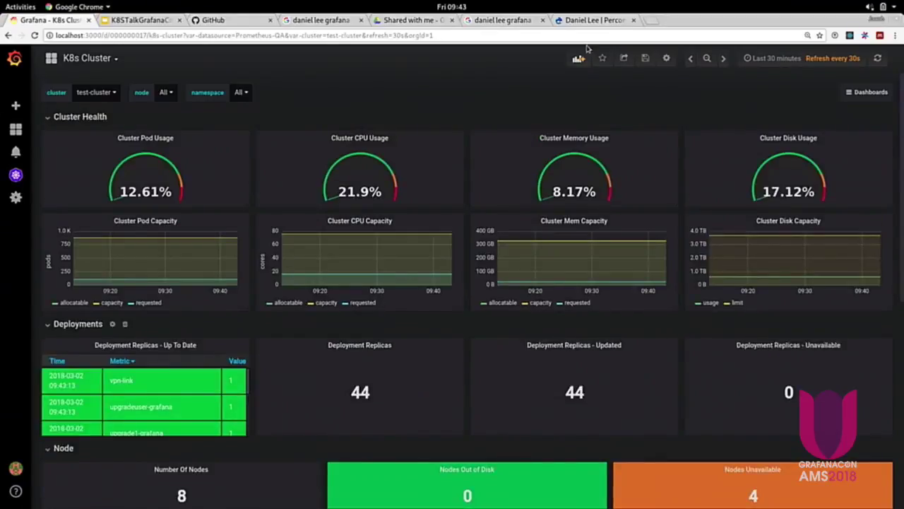
Switch to the K8s Deployments dashboard, then to the K8s Node dashboard
{"action": "left_click", "coordinate": [859, 92]}
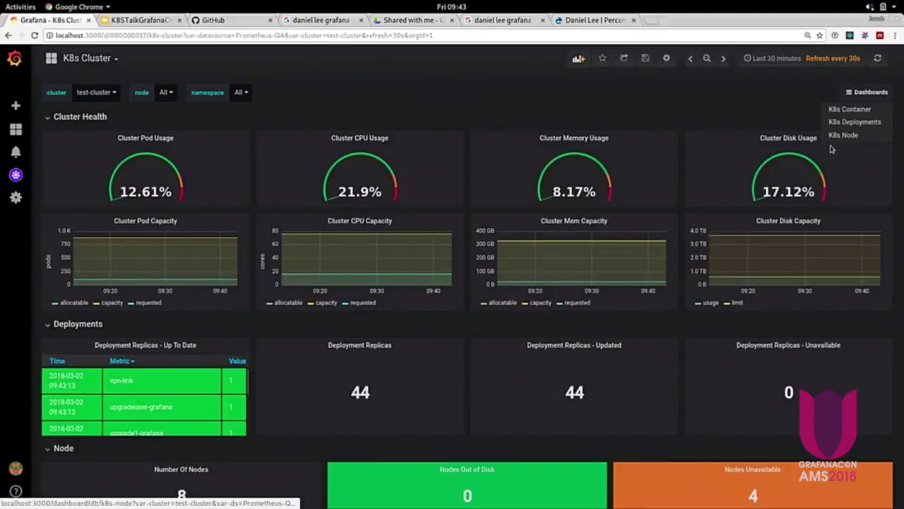
{"action": "left_click", "coordinate": [853, 121]}
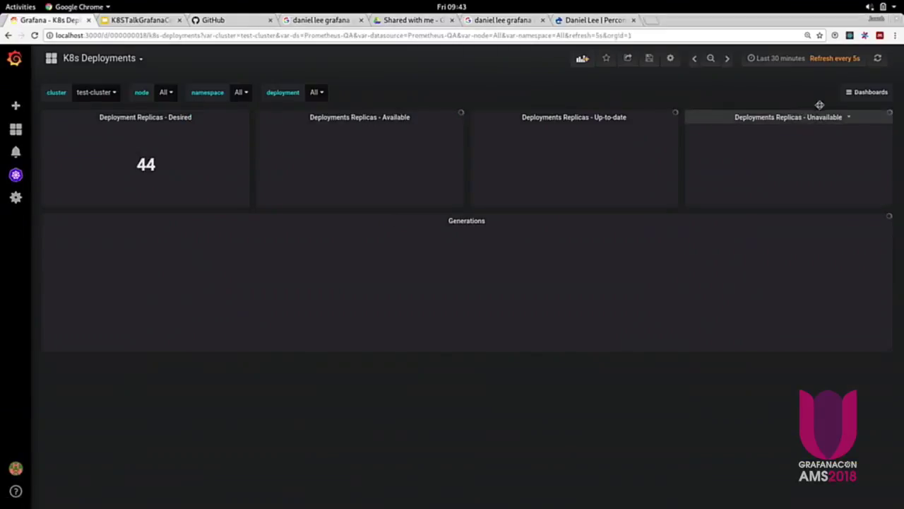
{"action": "left_click", "coordinate": [865, 93]}
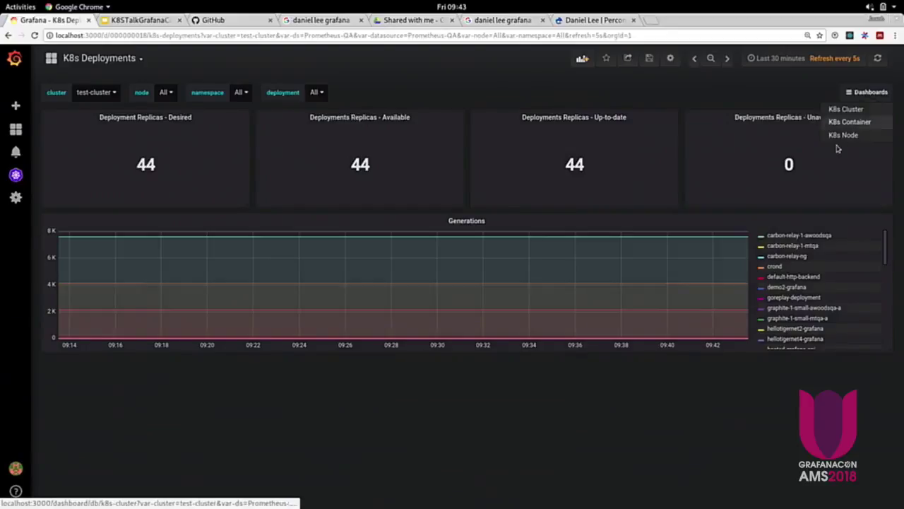
{"action": "left_click", "coordinate": [844, 135]}
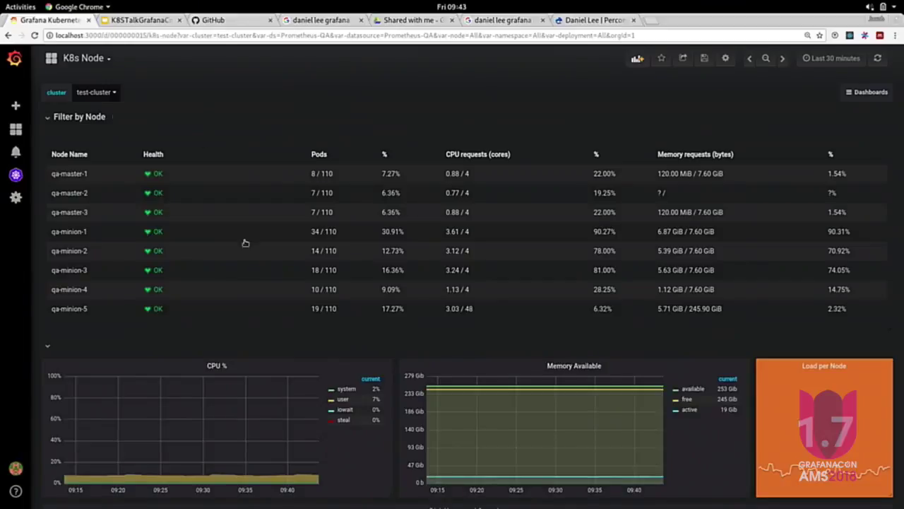
Filter the node graphs to qa-minion-1 and show that node's details
{"action": "scroll", "coordinate": [226, 245], "scroll_direction": "down", "scroll_amount": 10}
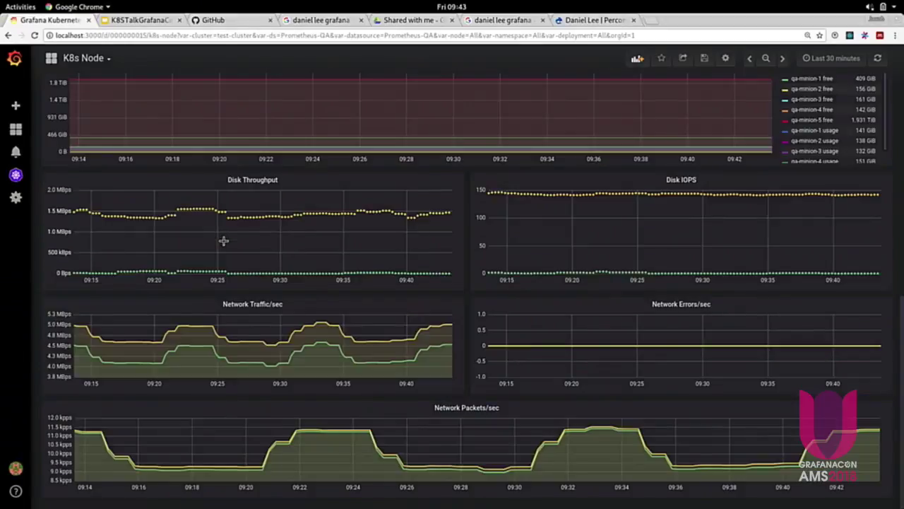
{"action": "mouse_move", "coordinate": [224, 241]}
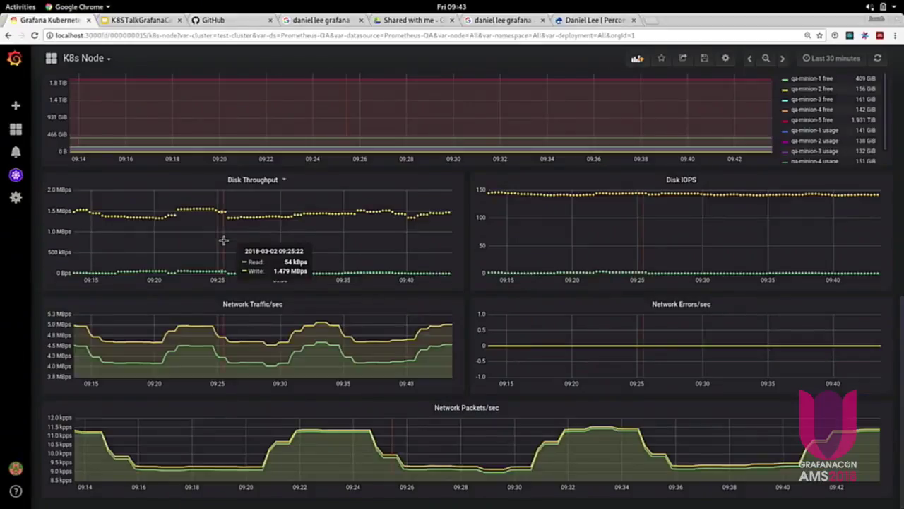
{"action": "scroll", "coordinate": [381, 251], "scroll_direction": "up", "scroll_amount": 10}
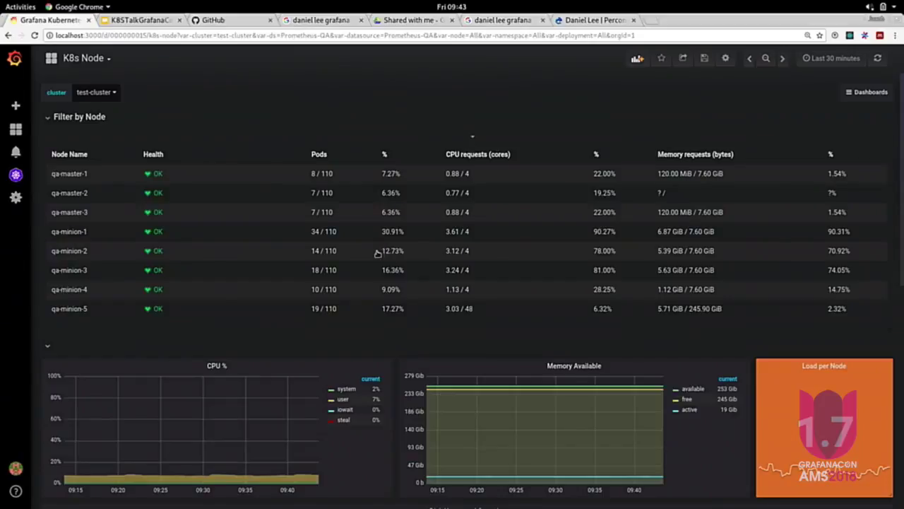
{"action": "mouse_move", "coordinate": [302, 388]}
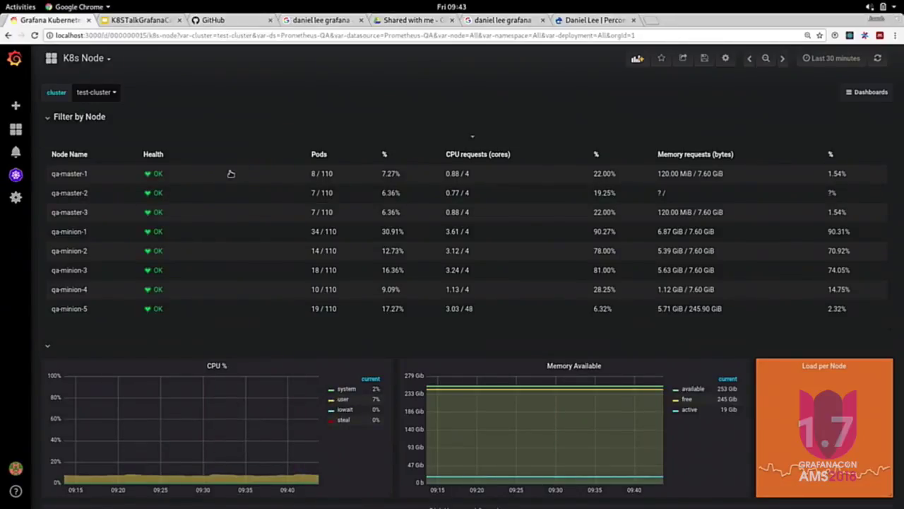
{"action": "left_click", "coordinate": [206, 235]}
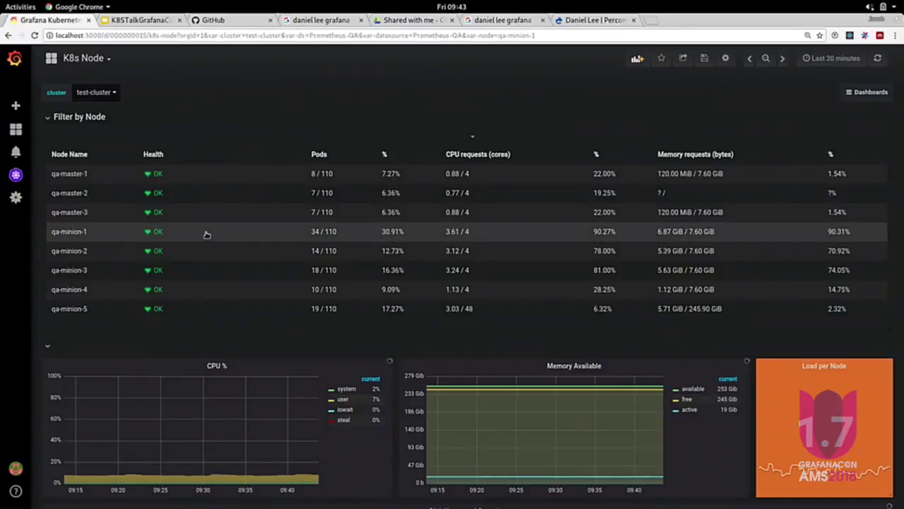
{"action": "left_click", "coordinate": [402, 231]}
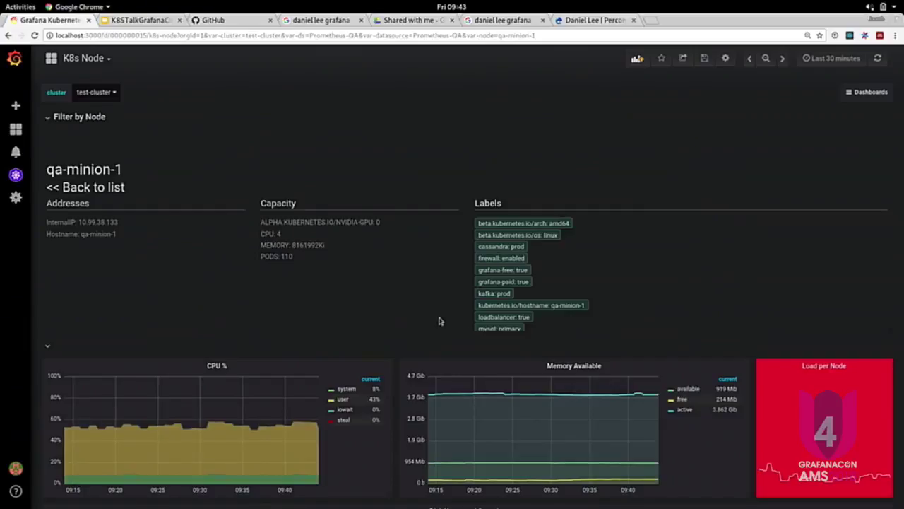
Review qa-minion-1's labels, conditions and CPU, memory and disk charts, then open the cluster dropdown
{"action": "scroll", "coordinate": [472, 303], "scroll_direction": "down", "scroll_amount": 5}
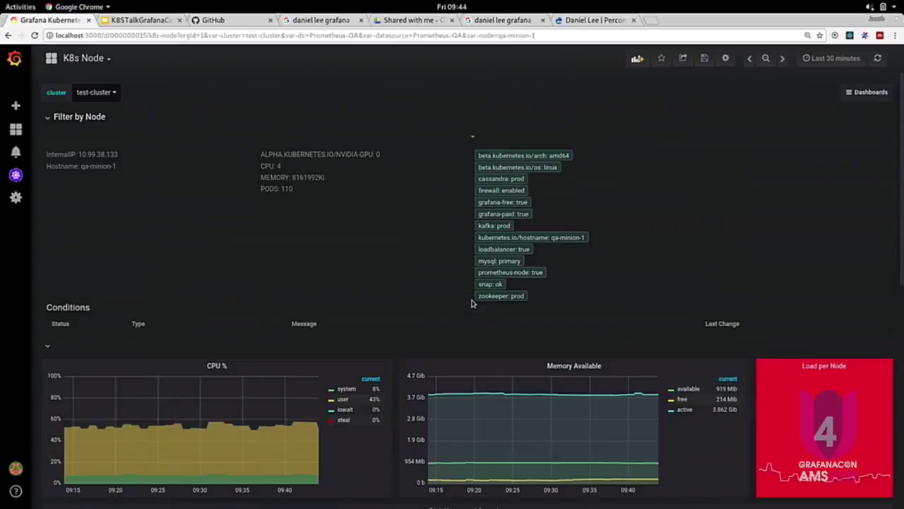
{"action": "scroll", "coordinate": [501, 204], "scroll_direction": "up", "scroll_amount": 5}
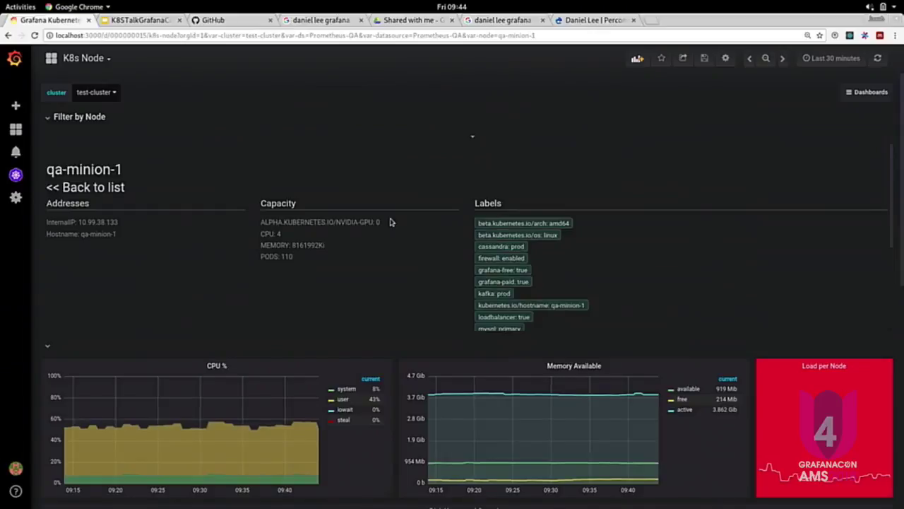
{"action": "scroll", "coordinate": [391, 222], "scroll_direction": "down", "scroll_amount": 5}
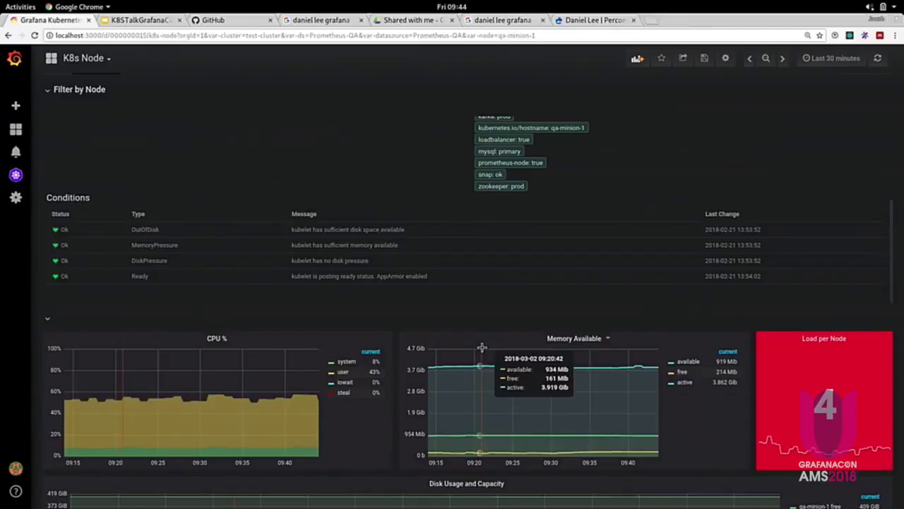
{"action": "scroll", "coordinate": [481, 347], "scroll_direction": "down", "scroll_amount": 5}
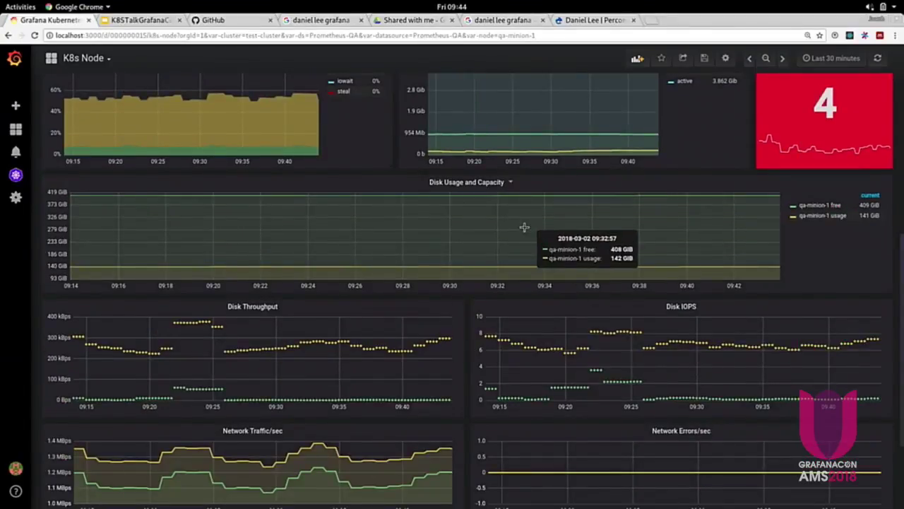
{"action": "scroll", "coordinate": [712, 216], "scroll_direction": "up", "scroll_amount": 5}
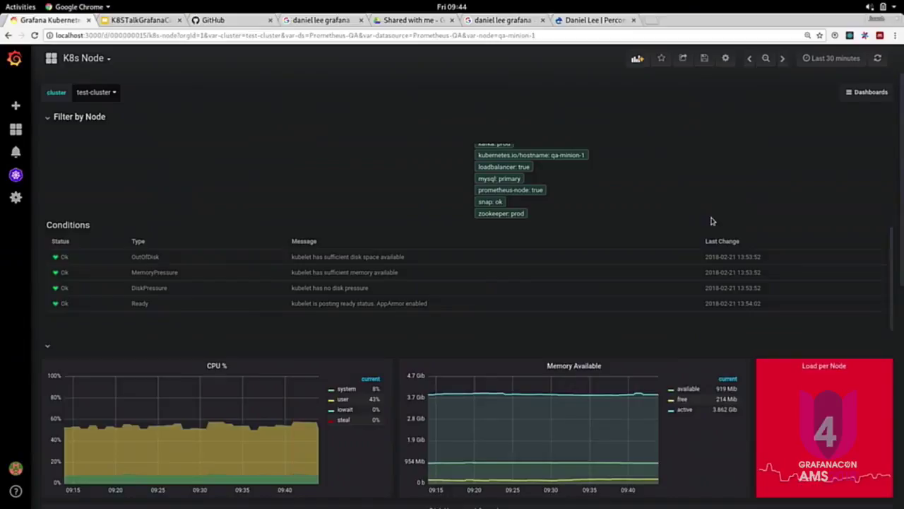
{"action": "left_click", "coordinate": [110, 94]}
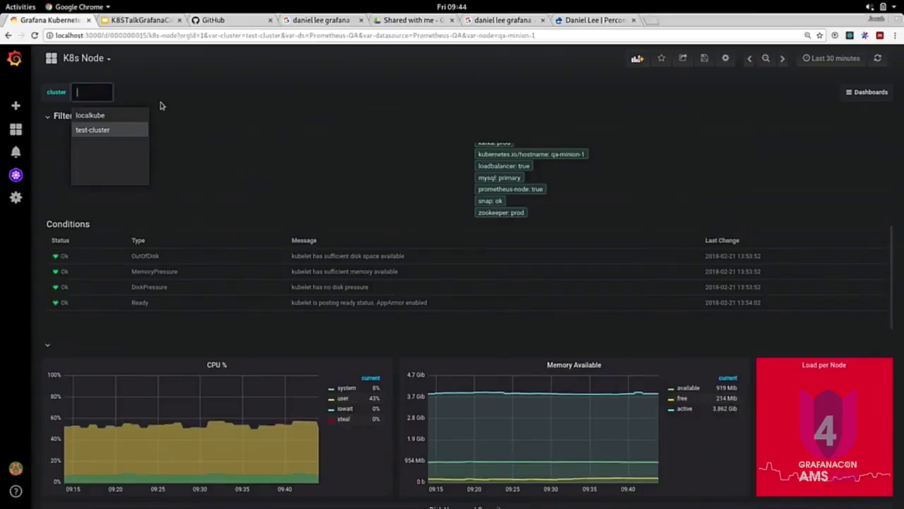
Switch the dashboard to localkube, refresh it, then switch back to test-cluster
{"action": "left_click", "coordinate": [123, 115]}
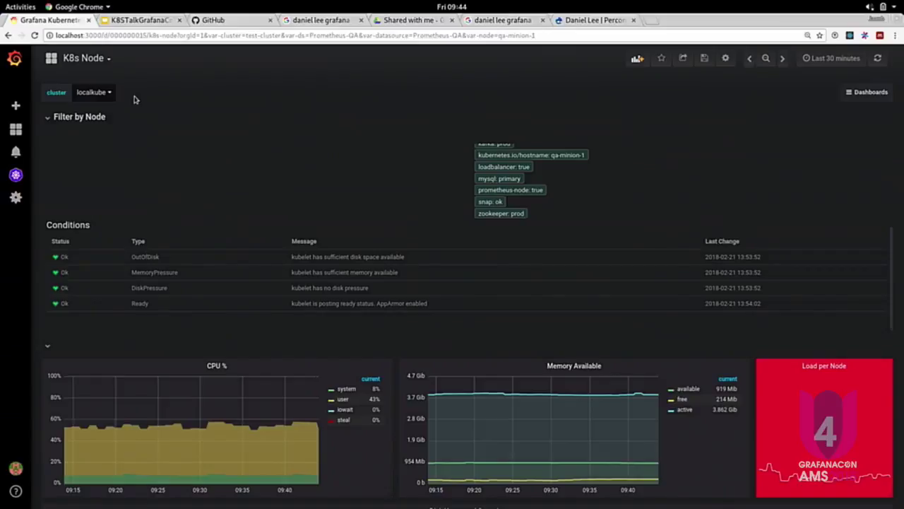
{"action": "left_click", "coordinate": [878, 60]}
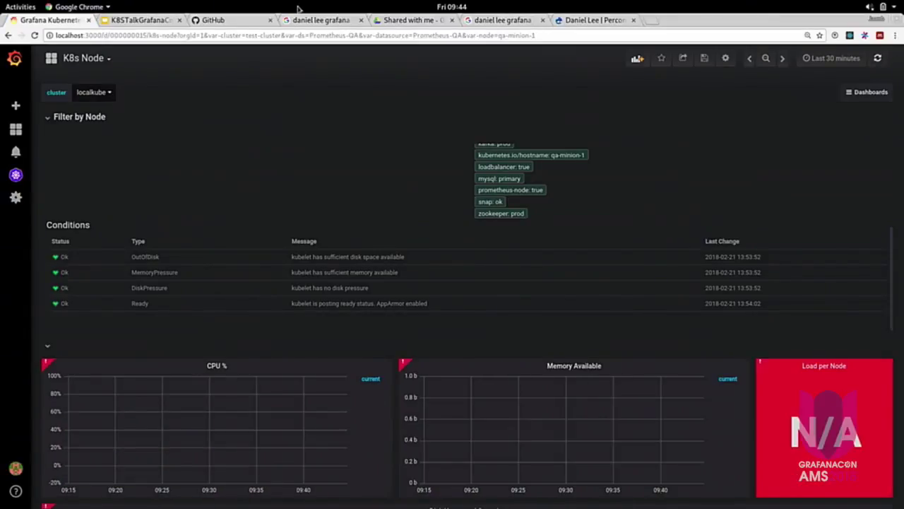
{"action": "left_click", "coordinate": [103, 97]}
{"action": "left_click", "coordinate": [92, 130]}
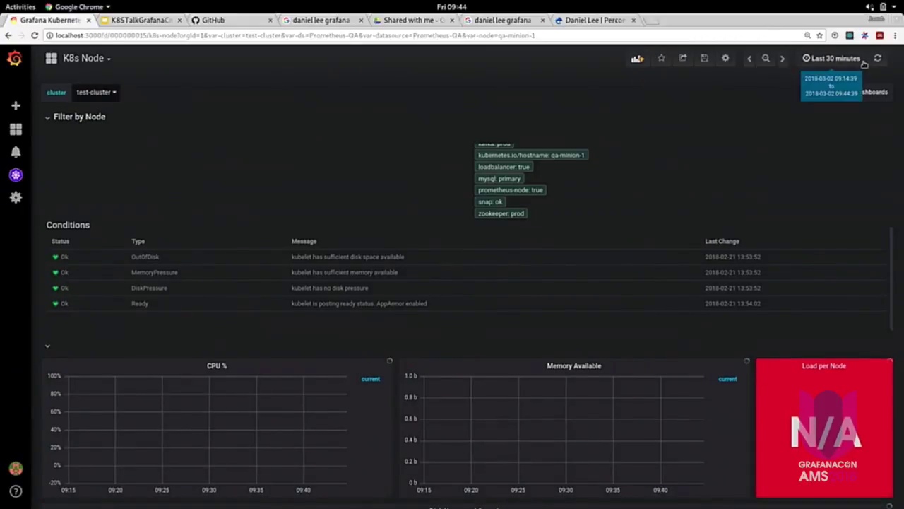
Open K8s Deployments without saving changes, then move on to the K8s Container dashboard
{"action": "left_click", "coordinate": [851, 91]}
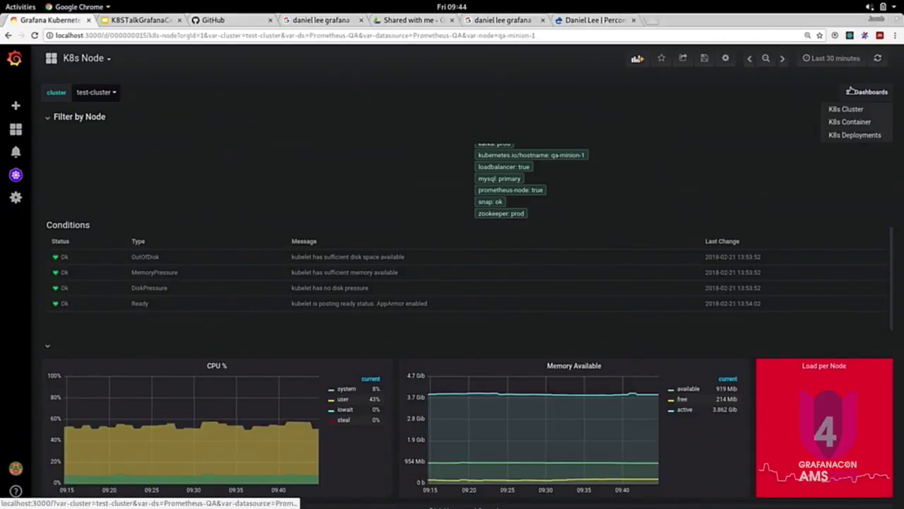
{"action": "left_click", "coordinate": [861, 136]}
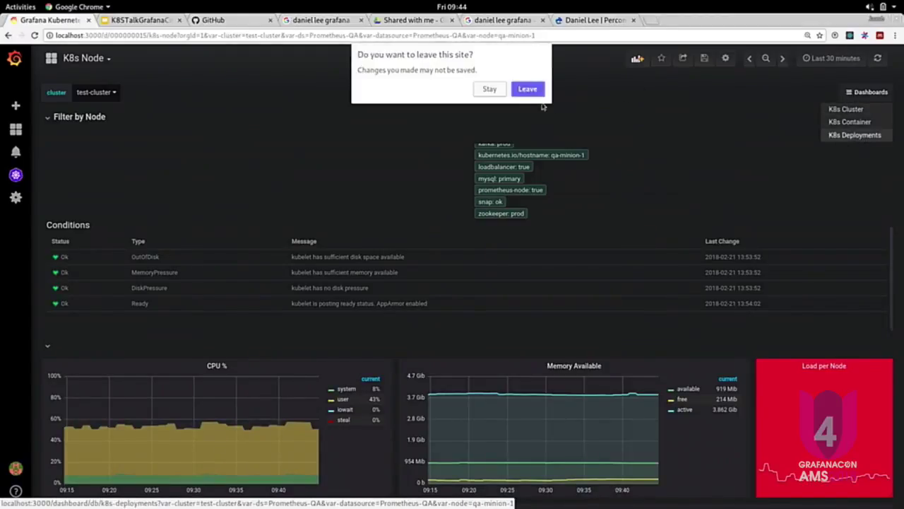
{"action": "left_click", "coordinate": [531, 89]}
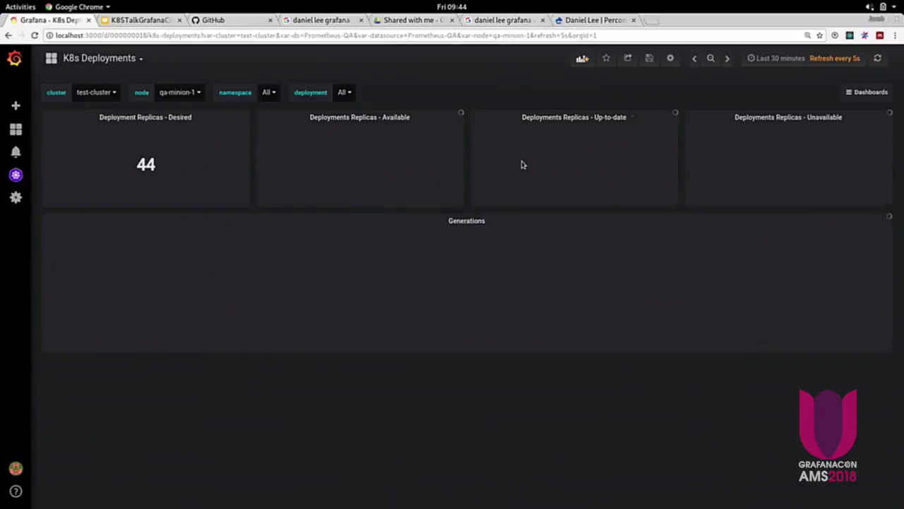
{"action": "left_click", "coordinate": [884, 91]}
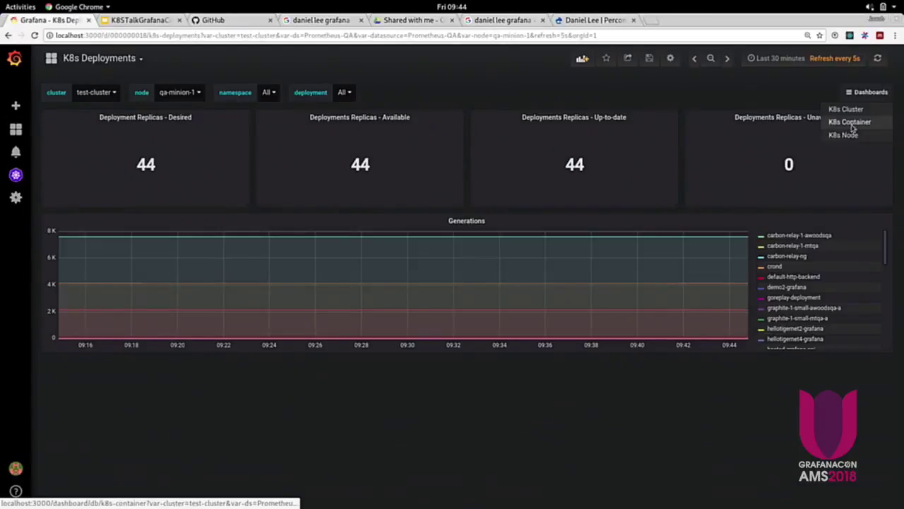
{"action": "left_click", "coordinate": [837, 122]}
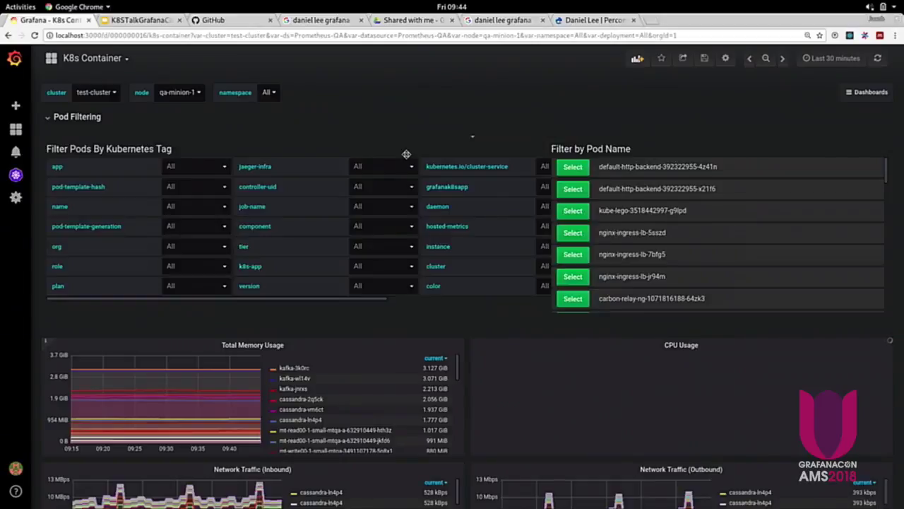
Scroll through qa-minion-1's container usage graphs and the Filter by Pod Name list
{"action": "scroll", "coordinate": [480, 244], "scroll_direction": "down", "scroll_amount": 3}
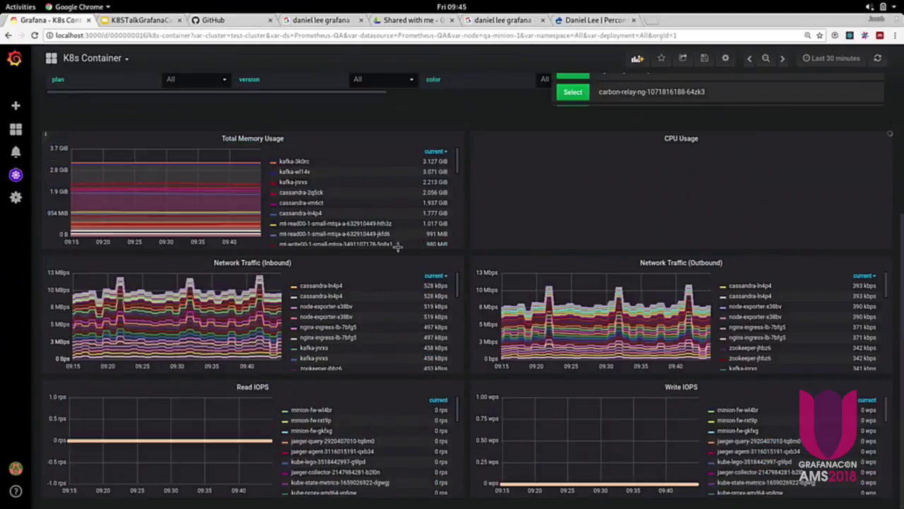
{"action": "scroll", "coordinate": [384, 233], "scroll_direction": "down", "scroll_amount": 2}
{"action": "scroll", "coordinate": [384, 236], "scroll_direction": "up", "scroll_amount": 3}
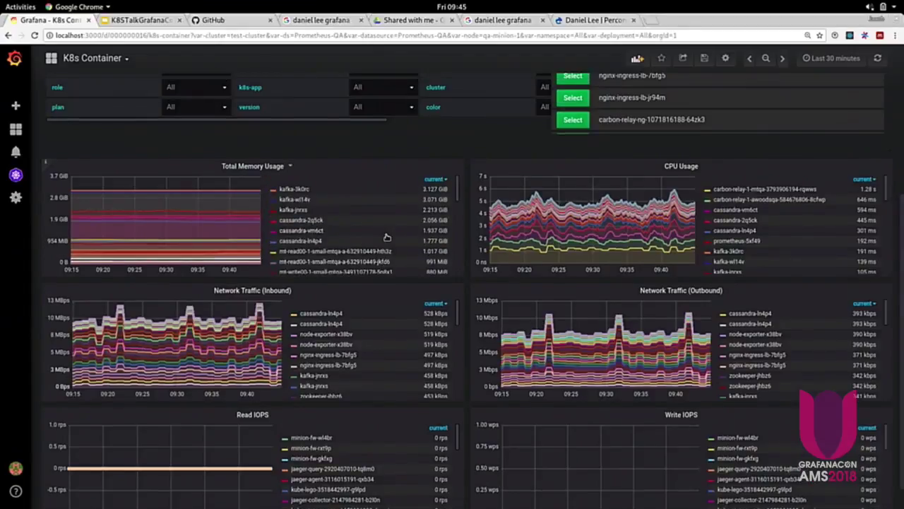
{"action": "scroll", "coordinate": [405, 149], "scroll_direction": "up", "scroll_amount": 3}
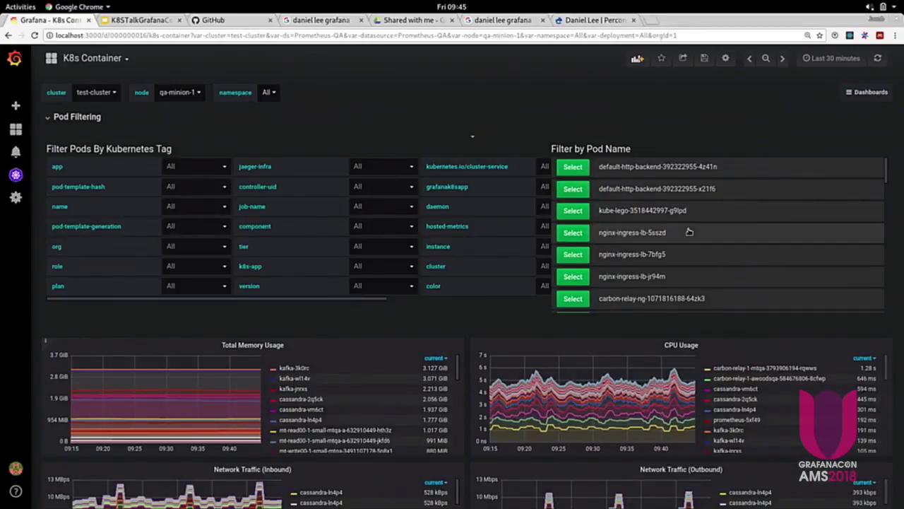
{"action": "scroll", "coordinate": [602, 201], "scroll_direction": "down", "scroll_amount": 3}
{"action": "scroll", "coordinate": [601, 200], "scroll_direction": "down", "scroll_amount": 3}
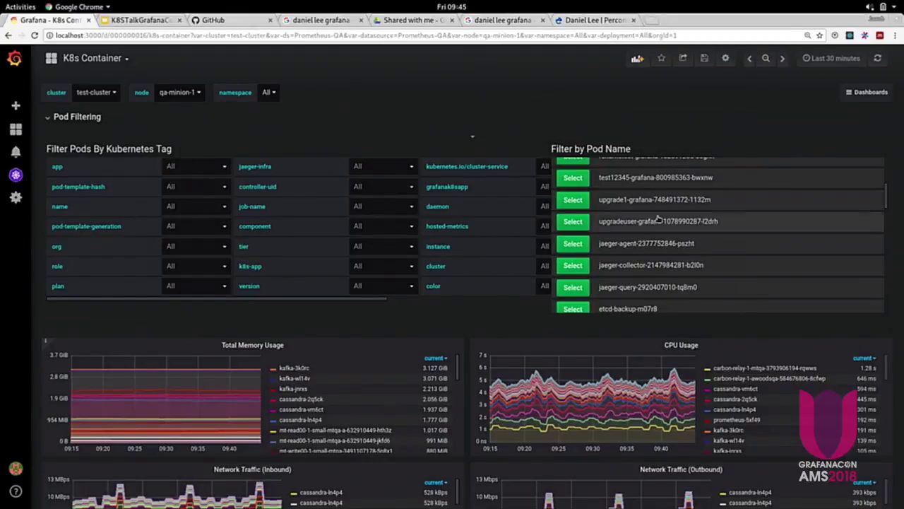
{"action": "scroll", "coordinate": [643, 209], "scroll_direction": "down", "scroll_amount": 5}
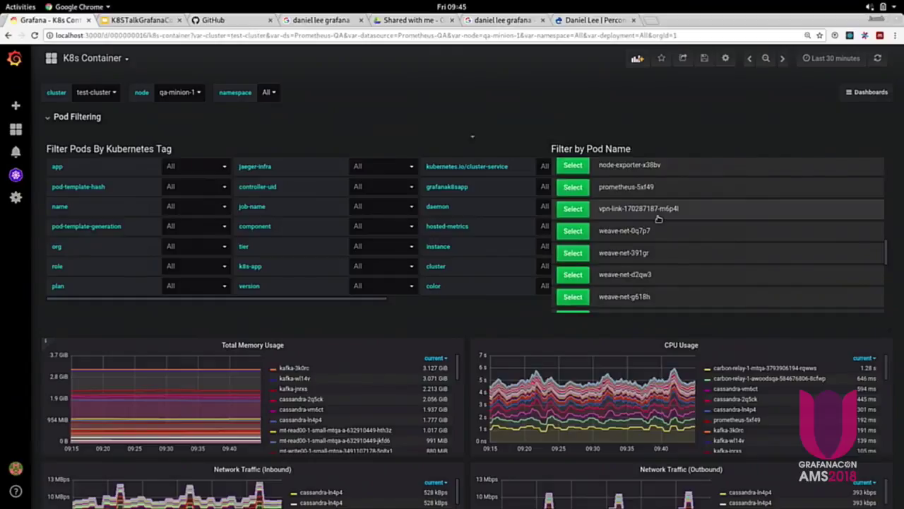
{"action": "scroll", "coordinate": [648, 228], "scroll_direction": "up", "scroll_amount": 3}
{"action": "scroll", "coordinate": [647, 228], "scroll_direction": "down", "scroll_amount": 9}
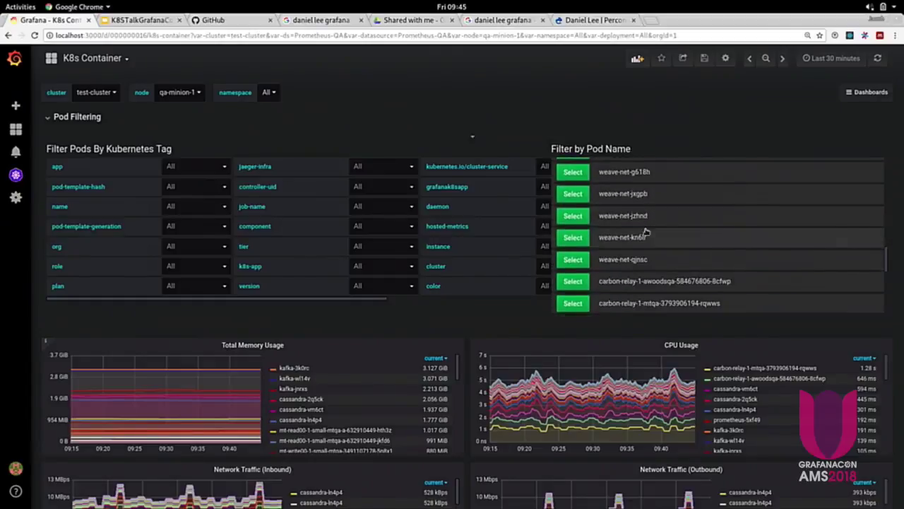
{"action": "scroll", "coordinate": [645, 234], "scroll_direction": "up", "scroll_amount": 4}
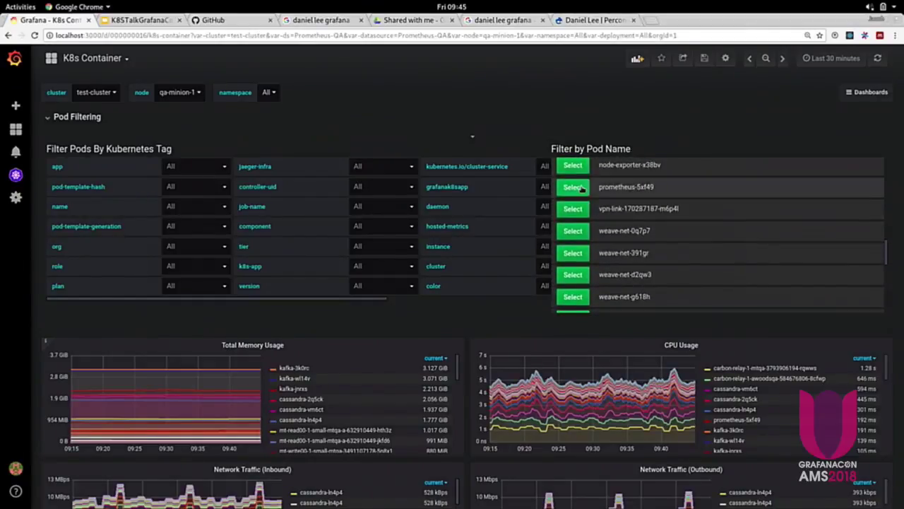
Filter the container graphs to the prometheus-5xf49 pod and scroll through the resulting charts
{"action": "left_click", "coordinate": [573, 188]}
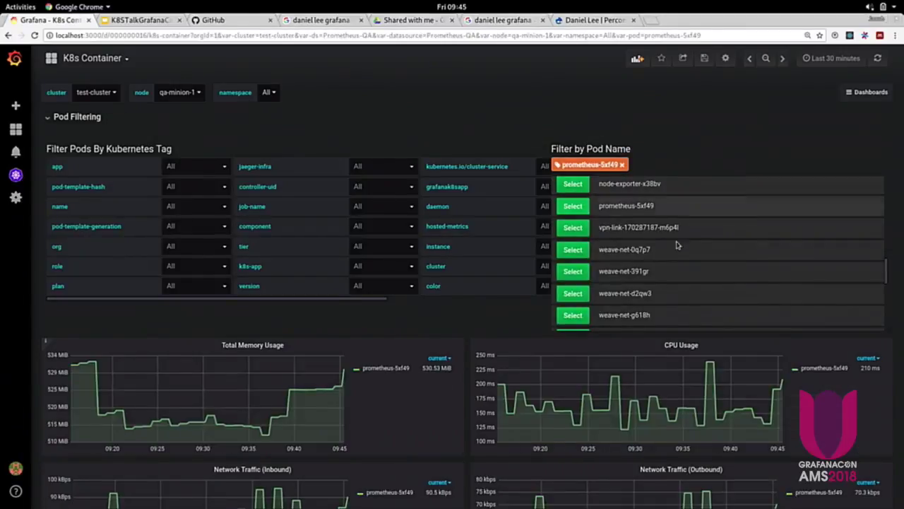
{"action": "scroll", "coordinate": [671, 212], "scroll_direction": "down", "scroll_amount": 1}
{"action": "scroll", "coordinate": [474, 339], "scroll_direction": "down", "scroll_amount": 3}
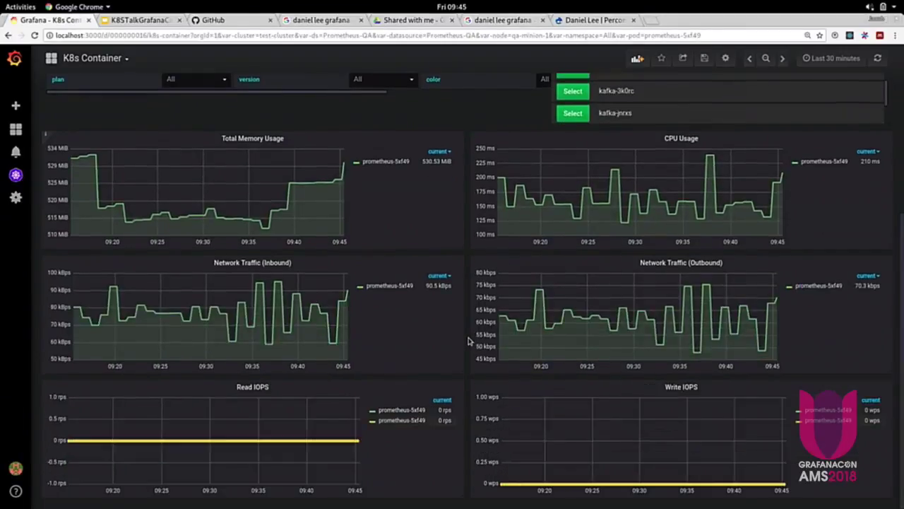
{"action": "scroll", "coordinate": [474, 339], "scroll_direction": "up", "scroll_amount": 3}
{"action": "scroll", "coordinate": [570, 233], "scroll_direction": "up", "scroll_amount": 3}
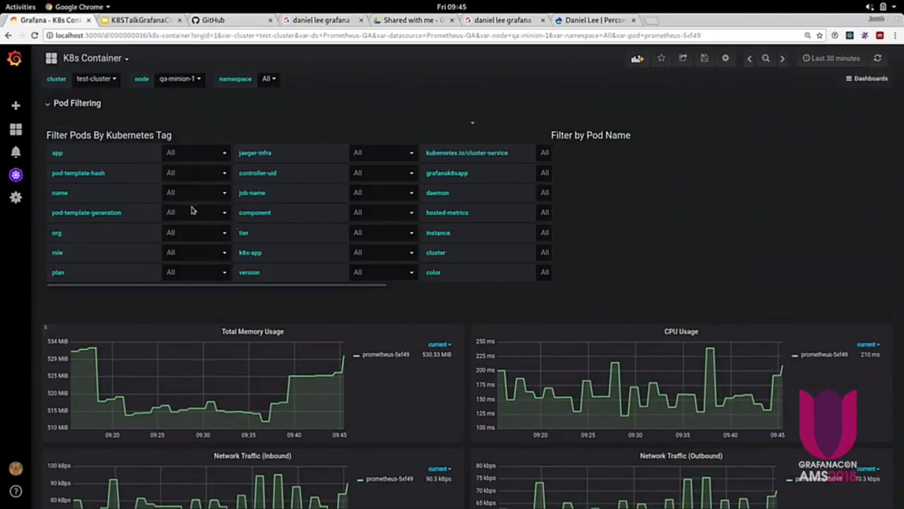
{"action": "scroll", "coordinate": [182, 210], "scroll_direction": "right", "scroll_amount": 3}
{"action": "scroll", "coordinate": [181, 210], "scroll_direction": "down", "scroll_amount": 3}
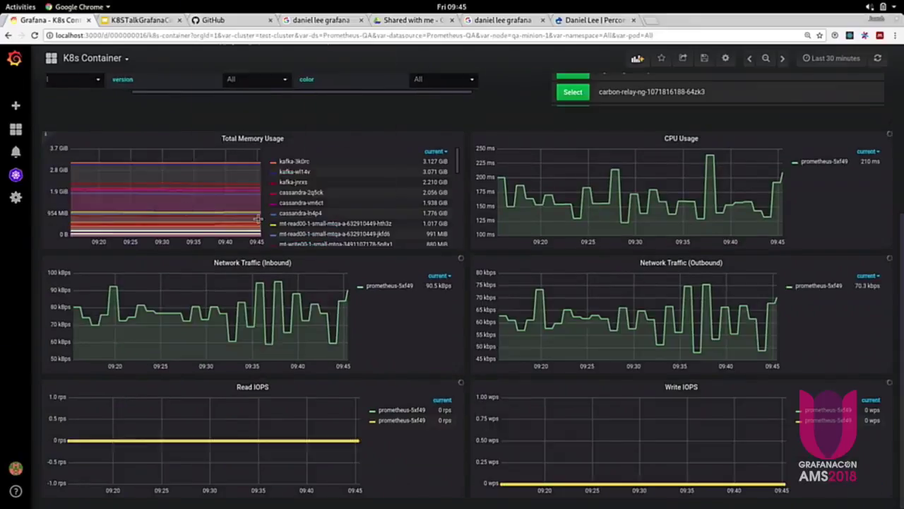
{"action": "scroll", "coordinate": [271, 221], "scroll_direction": "up", "scroll_amount": 3}
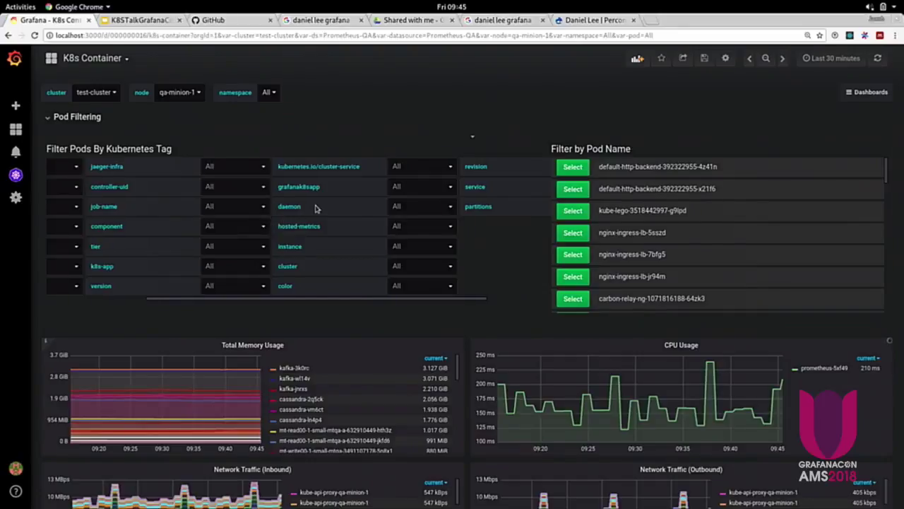
Check the component tag's values without changing them, then list the grafanak8sapp tag's values
{"action": "scroll", "coordinate": [316, 208], "scroll_direction": "left", "scroll_amount": 5}
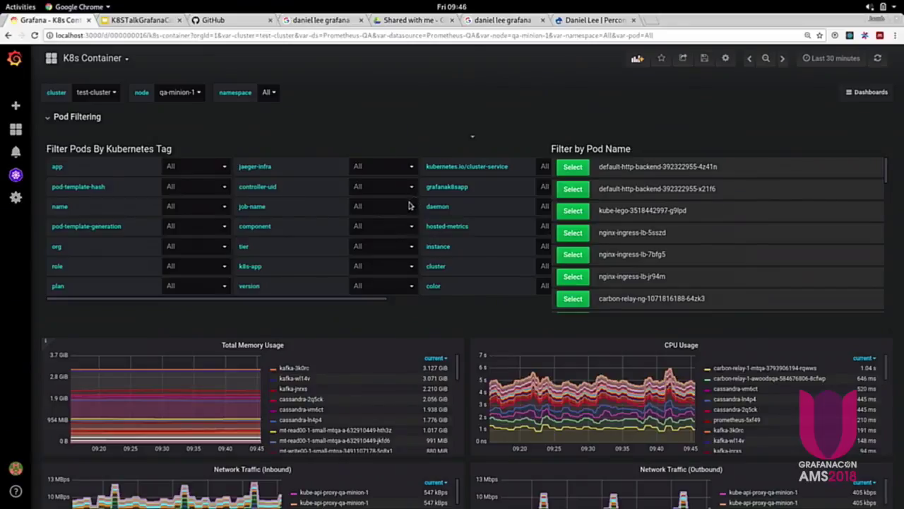
{"action": "scroll", "coordinate": [410, 204], "scroll_direction": "right", "scroll_amount": 2}
{"action": "scroll", "coordinate": [410, 204], "scroll_direction": "down", "scroll_amount": 2}
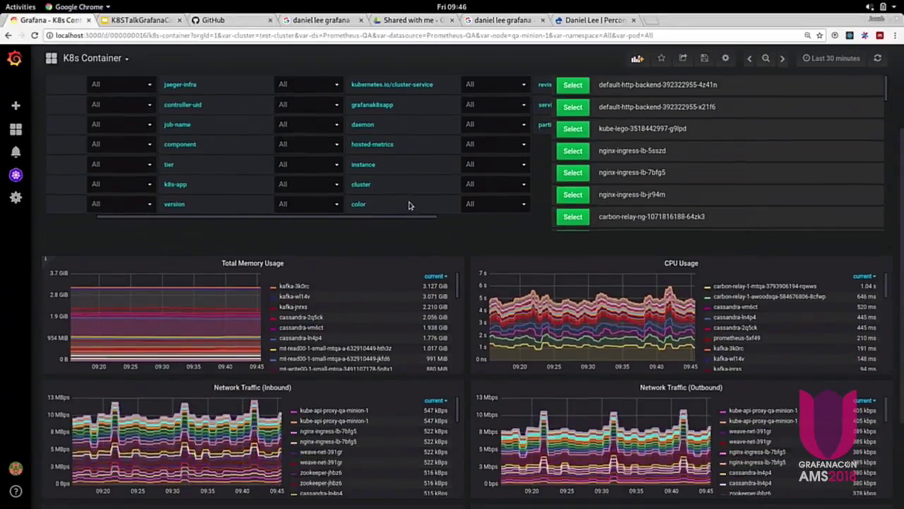
{"action": "left_click", "coordinate": [313, 146]}
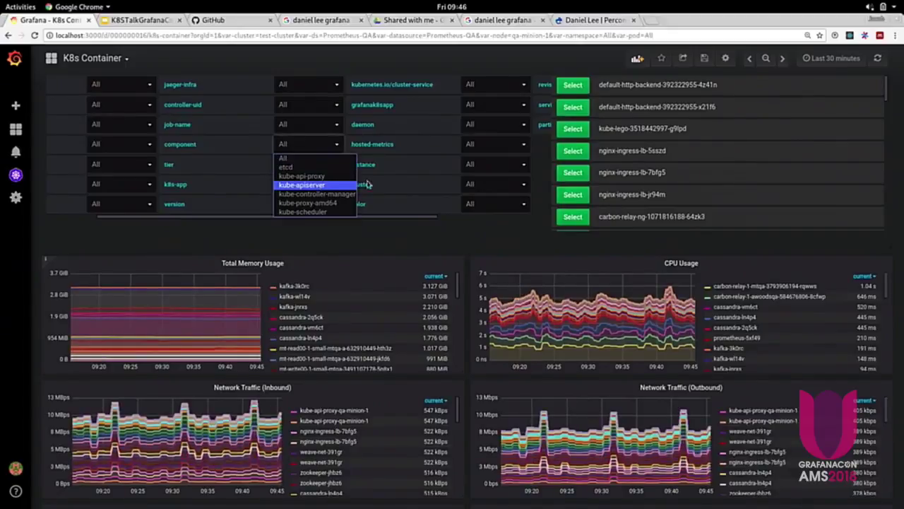
{"action": "key", "text": "Escape"}
{"action": "scroll", "coordinate": [348, 117], "scroll_direction": "up", "scroll_amount": 2}
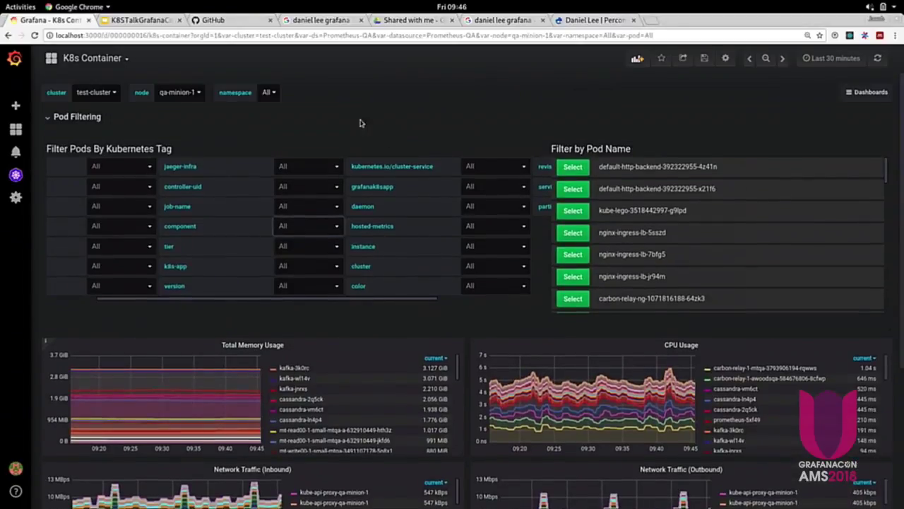
{"action": "left_click", "coordinate": [495, 189]}
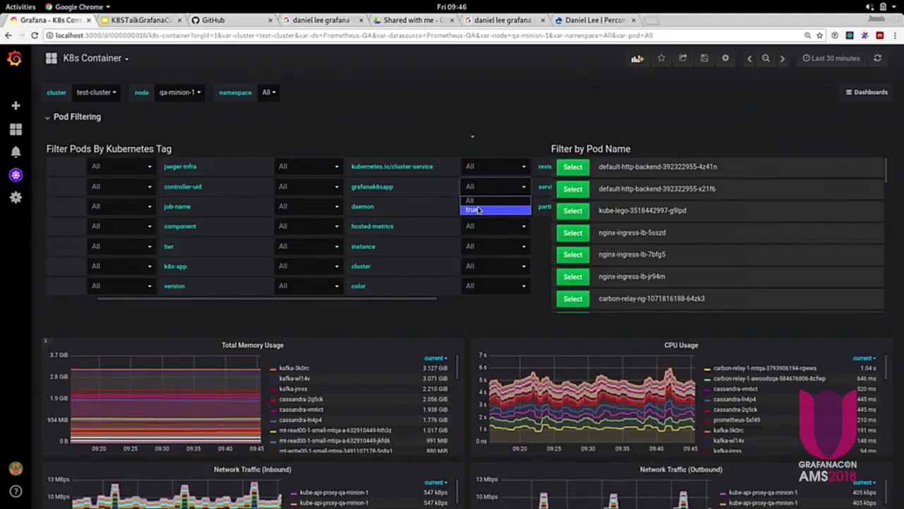
Set the grafanak8sapp tag filter to true and review the narrowed kube-state-metrics and node-exporter charts
{"action": "left_click", "coordinate": [478, 210]}
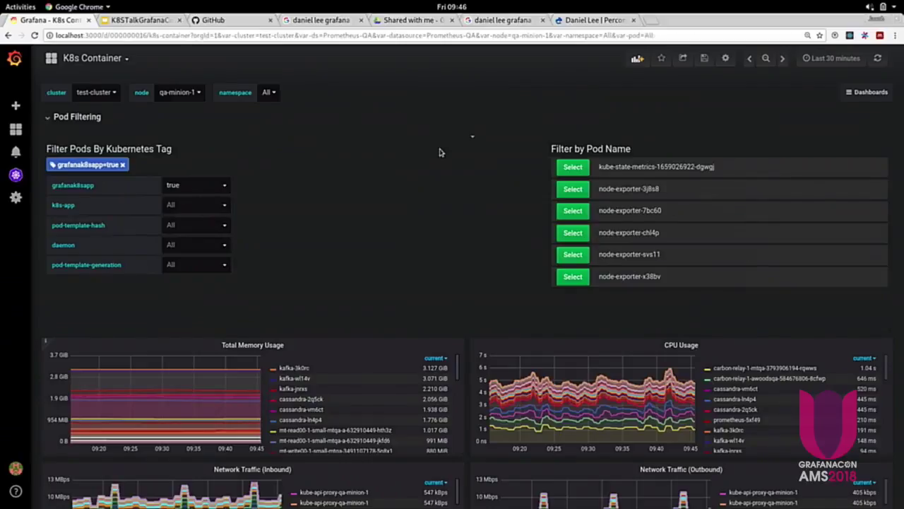
{"action": "scroll", "coordinate": [416, 209], "scroll_direction": "down", "scroll_amount": 4}
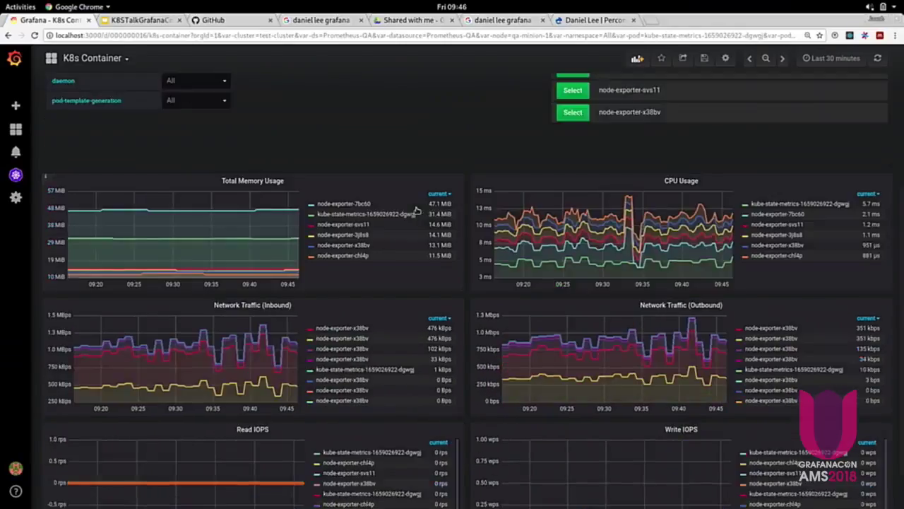
{"action": "scroll", "coordinate": [417, 211], "scroll_direction": "down", "scroll_amount": 1}
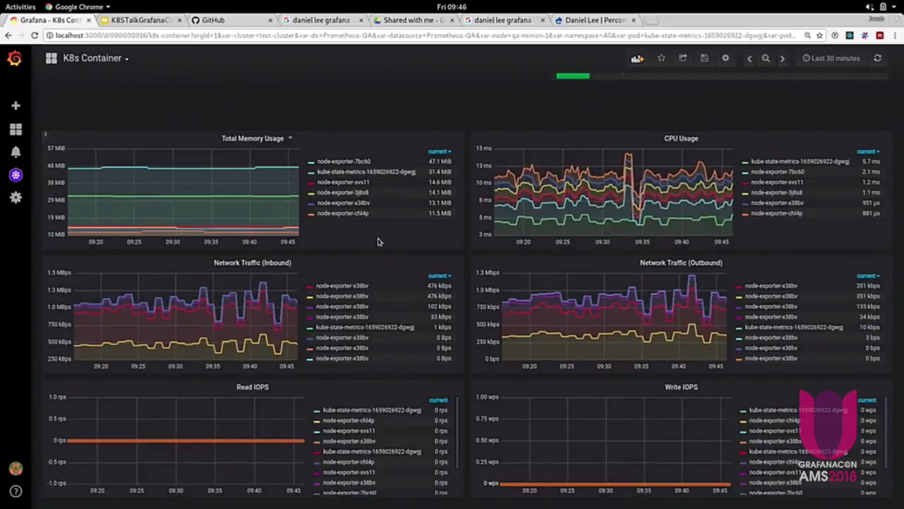
{"action": "scroll", "coordinate": [378, 241], "scroll_direction": "up", "scroll_amount": 5}
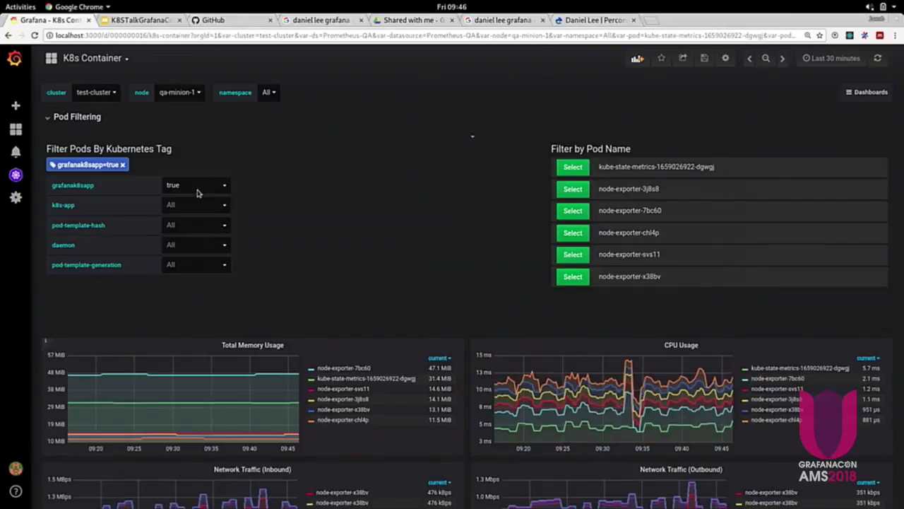
{"action": "scroll", "coordinate": [197, 192], "scroll_direction": "down", "scroll_amount": 3}
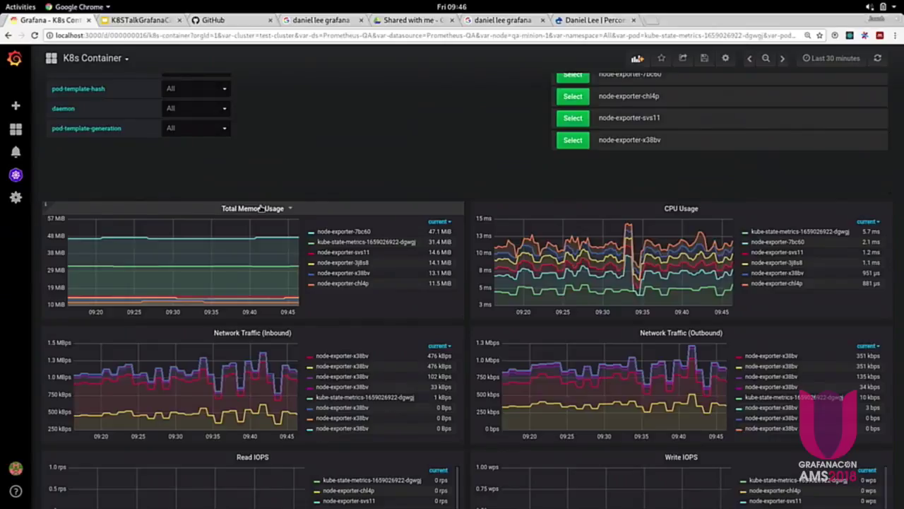
{"action": "scroll", "coordinate": [265, 205], "scroll_direction": "up", "scroll_amount": 3}
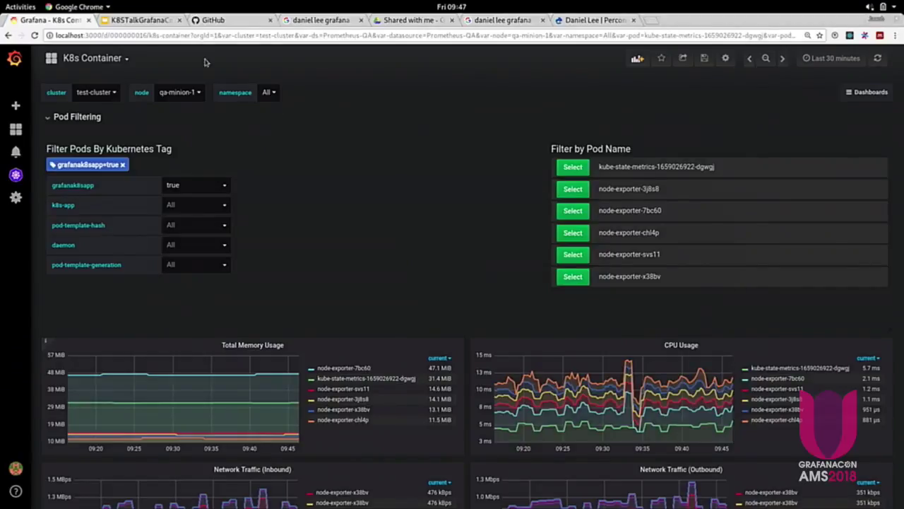
Present the K8sTalkGrafanaCon2018 deck full screen and advance past Live Demo to slide 19
{"action": "left_click", "coordinate": [133, 21]}
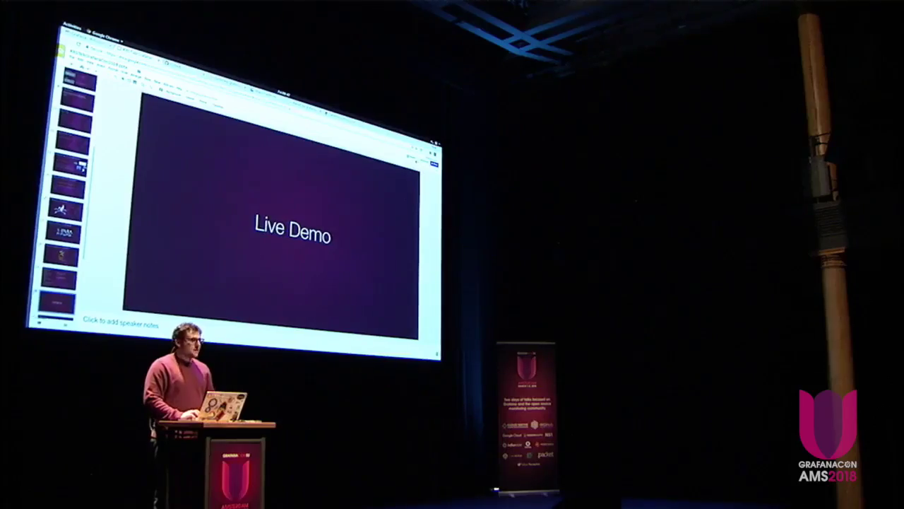
{"action": "left_click", "coordinate": [411, 160]}
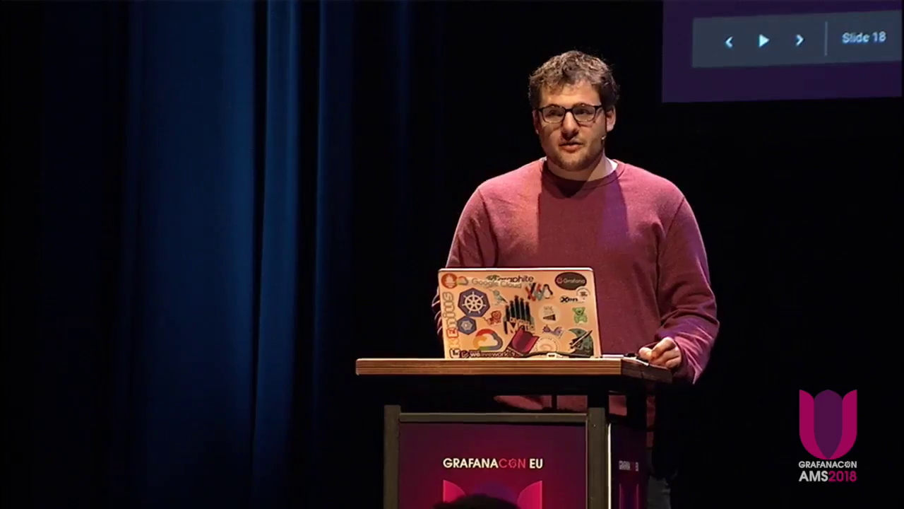
{"action": "key", "text": "Right"}
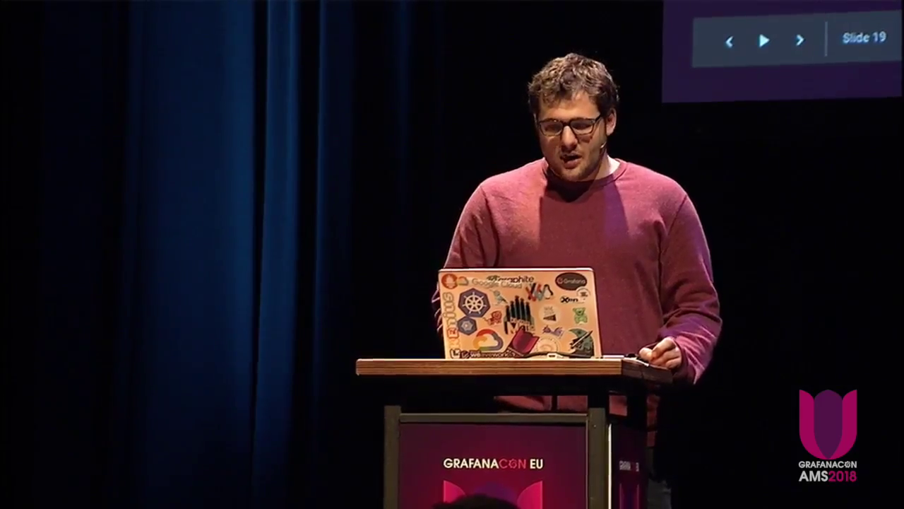